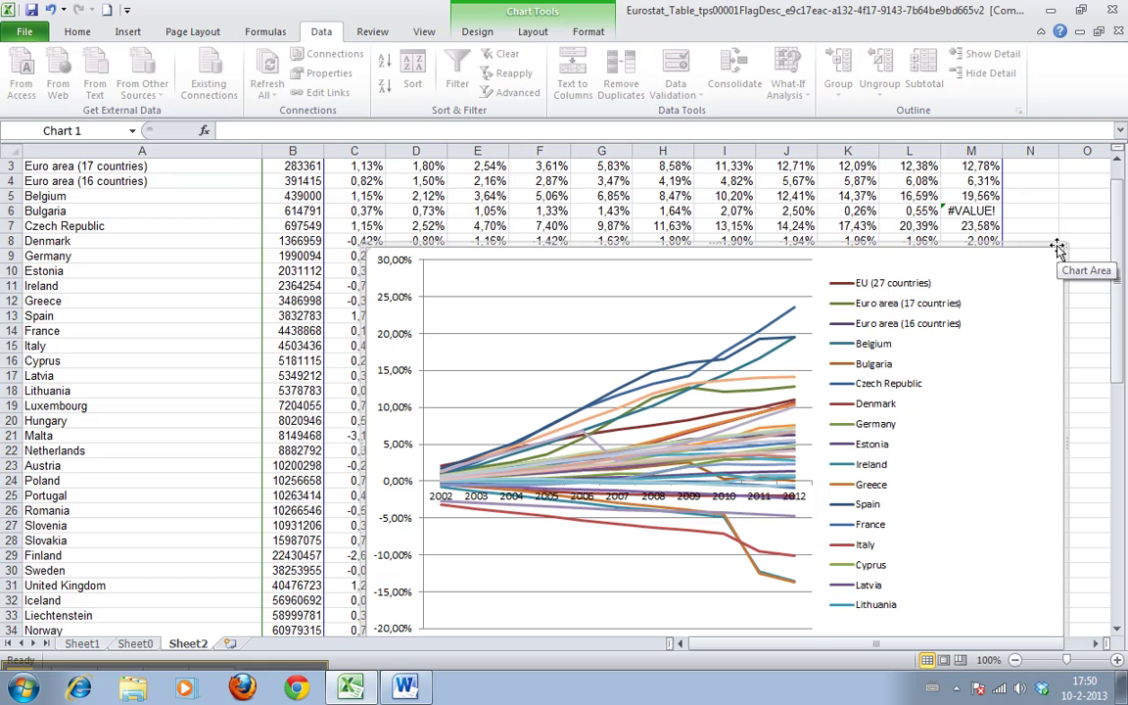
Step: Select the whole line chart on Sheet2 by its chart area and copy it
left_click(478, 211)
left_click(1000, 398)
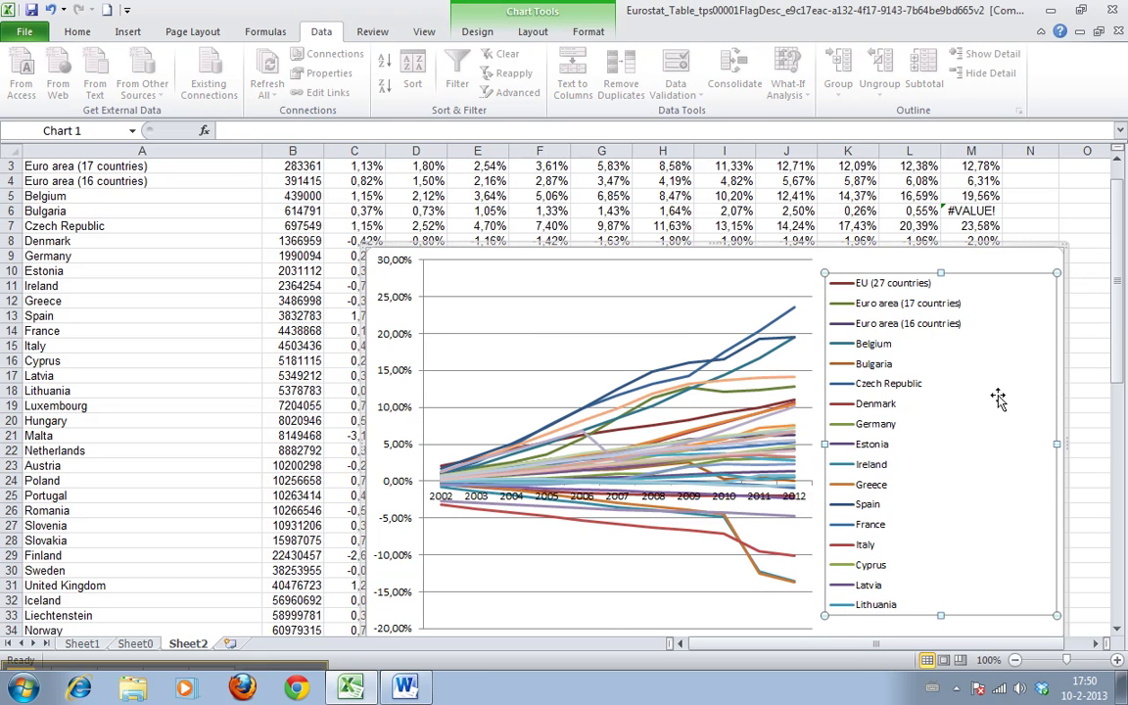
left_click(1037, 248)
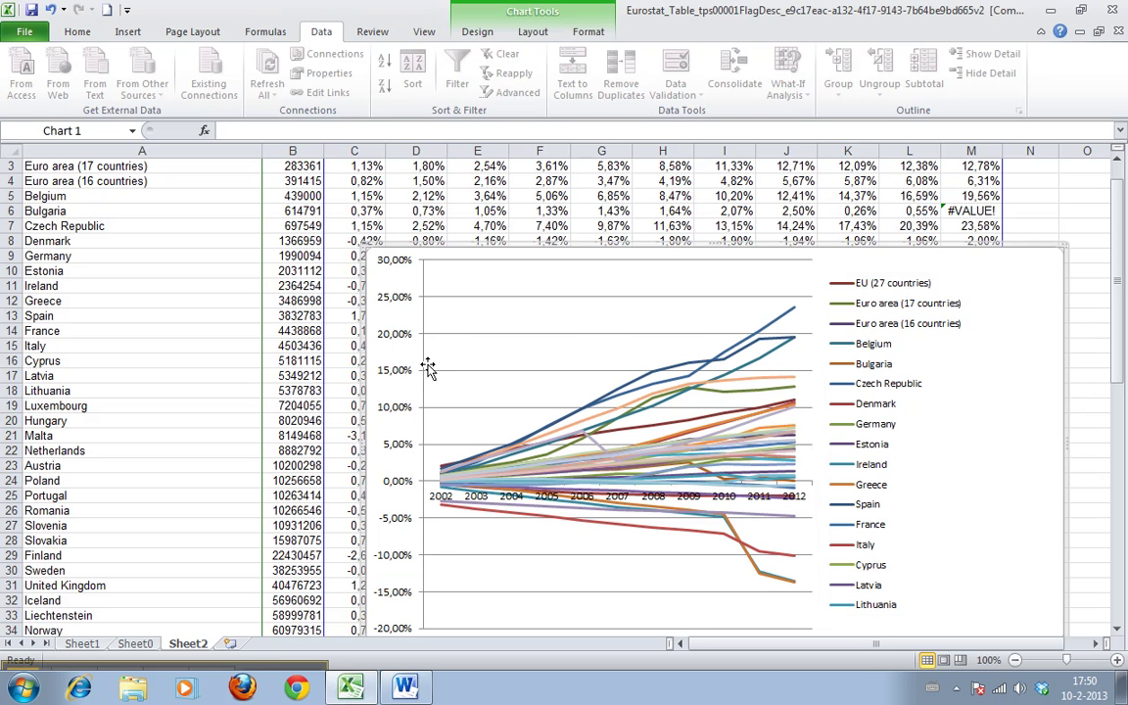
right_click(1041, 245)
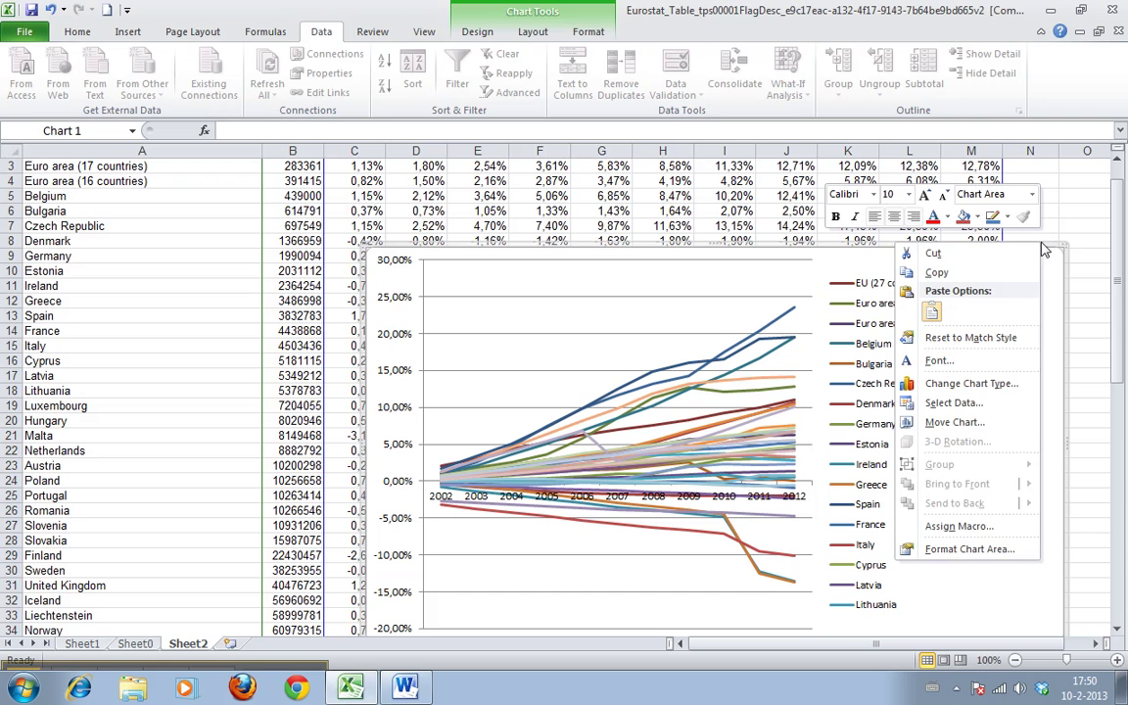
left_click(989, 279)
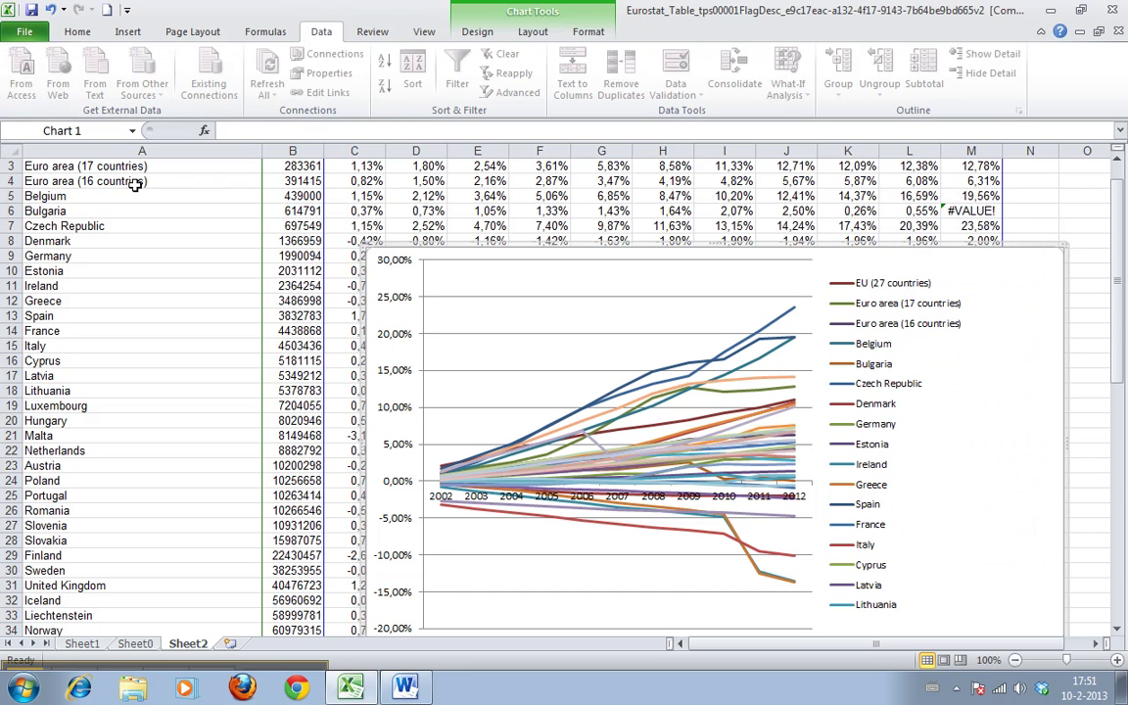
Step: Switch to the blank Word document and paste the copied chart into it using the destination theme
left_click(407, 687)
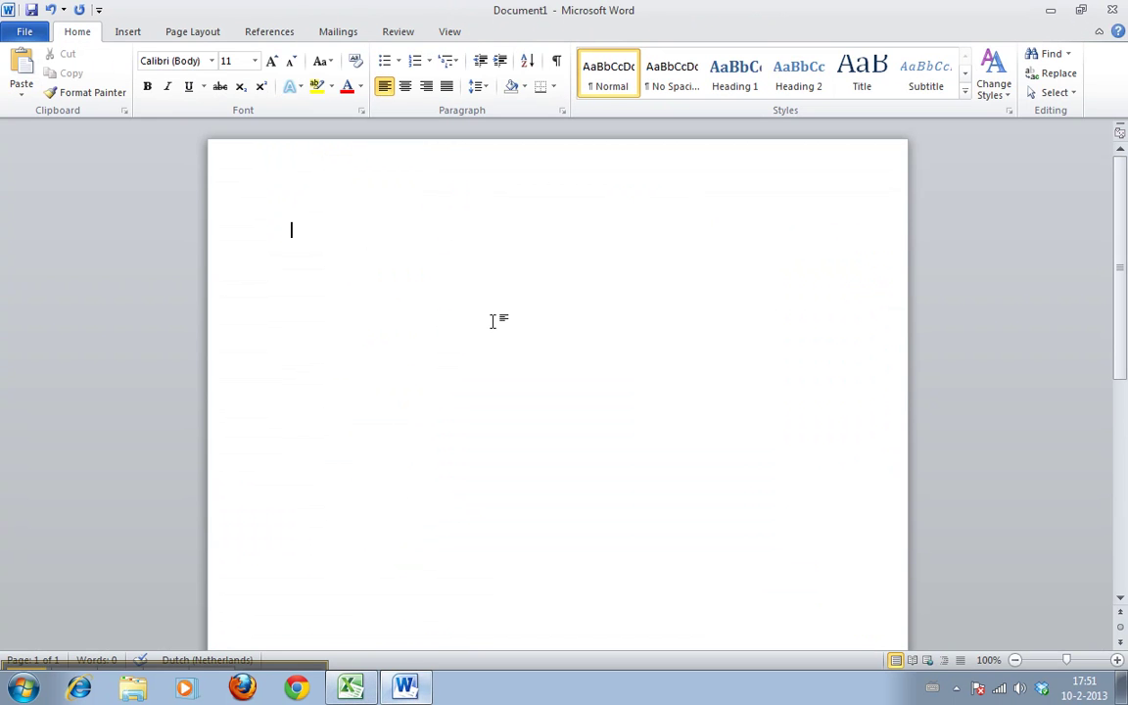
right_click(274, 245)
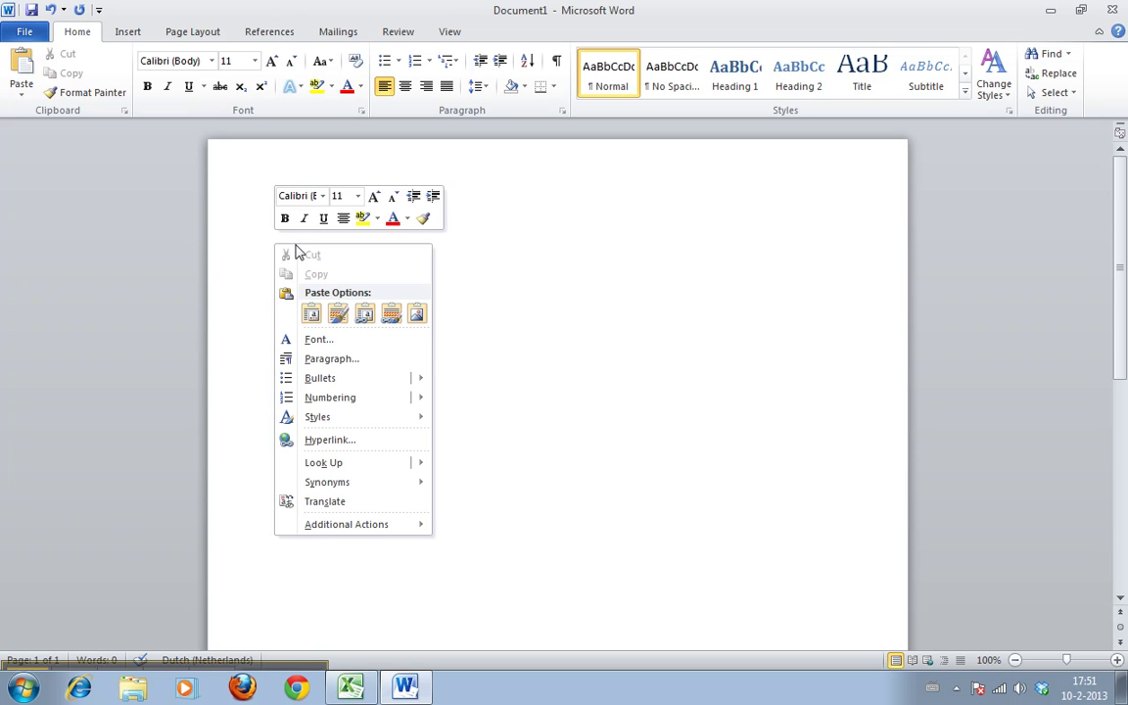
left_click(311, 315)
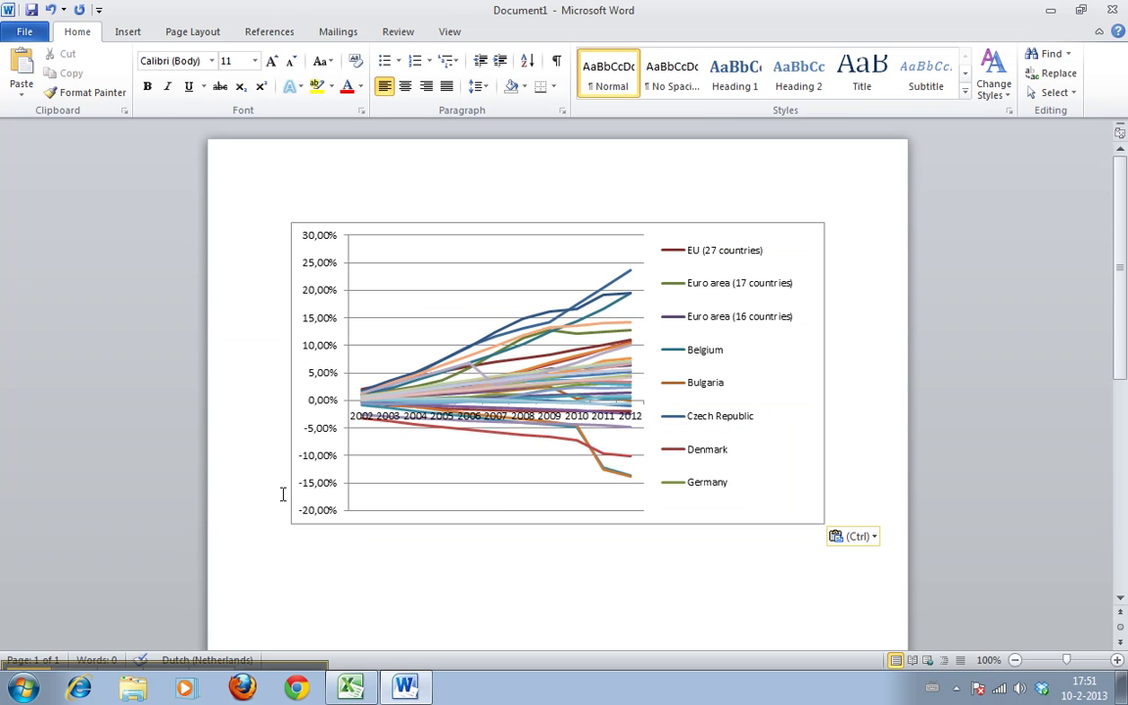
Step: Place the text cursor after the pasted chart and add empty space below it
left_click(605, 497)
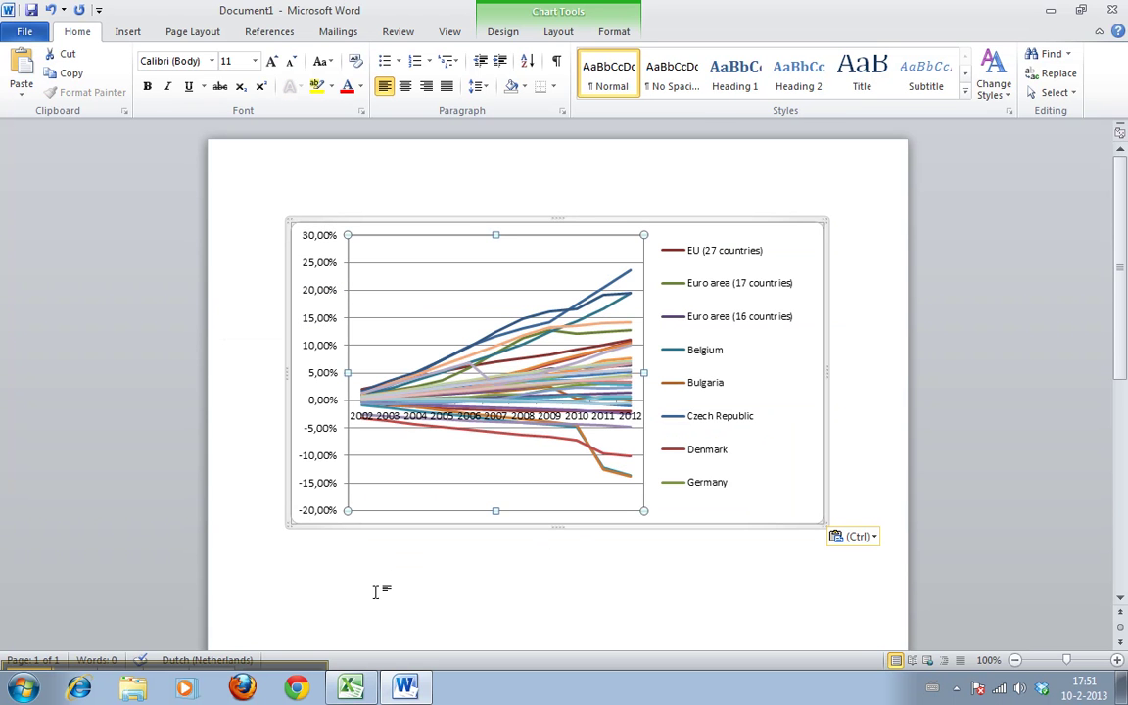
left_click(233, 542)
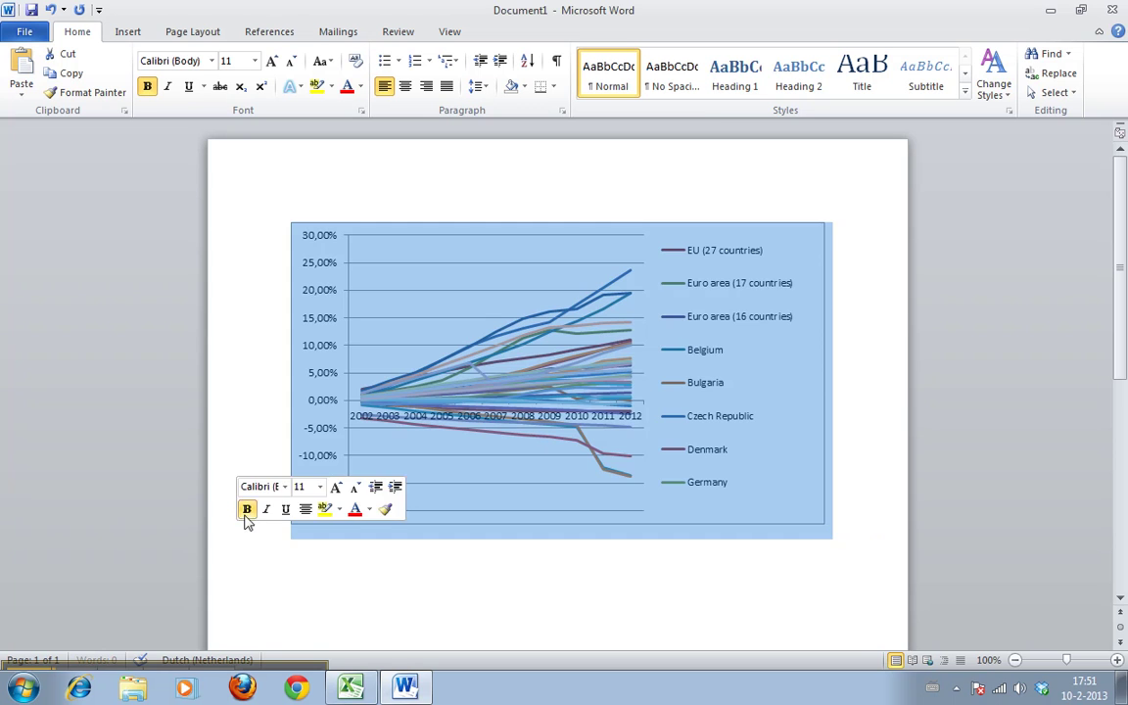
left_click(294, 504)
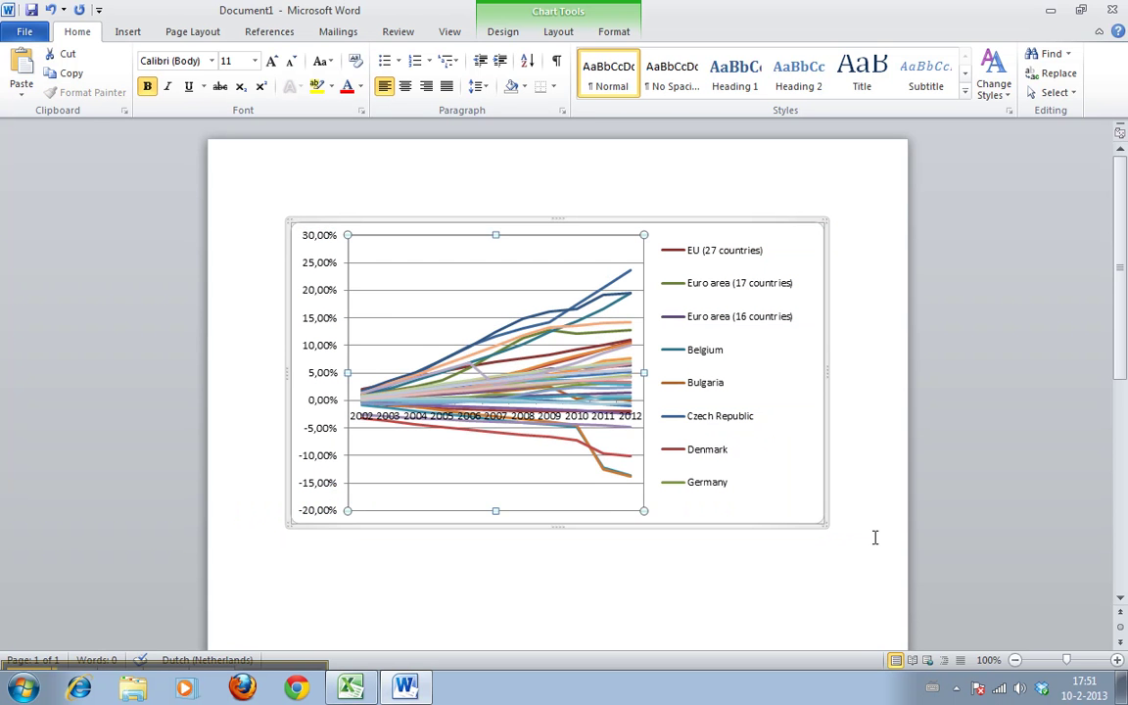
left_click(848, 493)
key("Return")
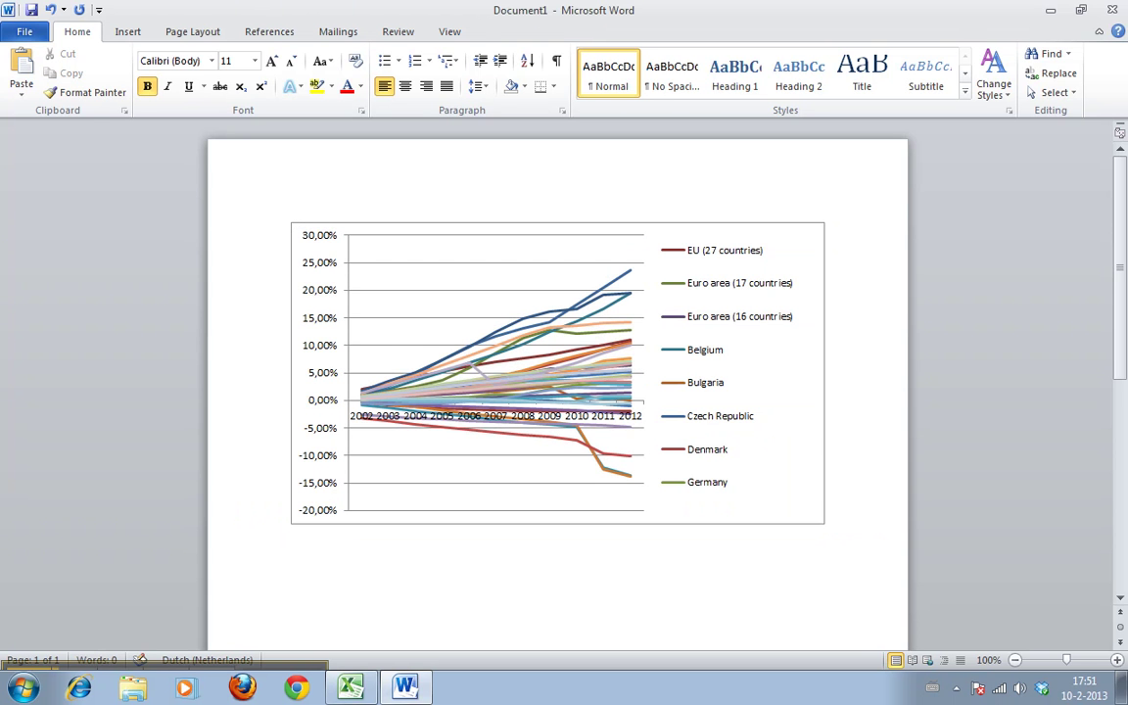
key("BackSpace")
key("BackSpace")
Step: Select the legend of the pasted chart and move it slightly closer to the plot area
left_click(771, 474)
right_click(718, 473)
left_click(717, 474)
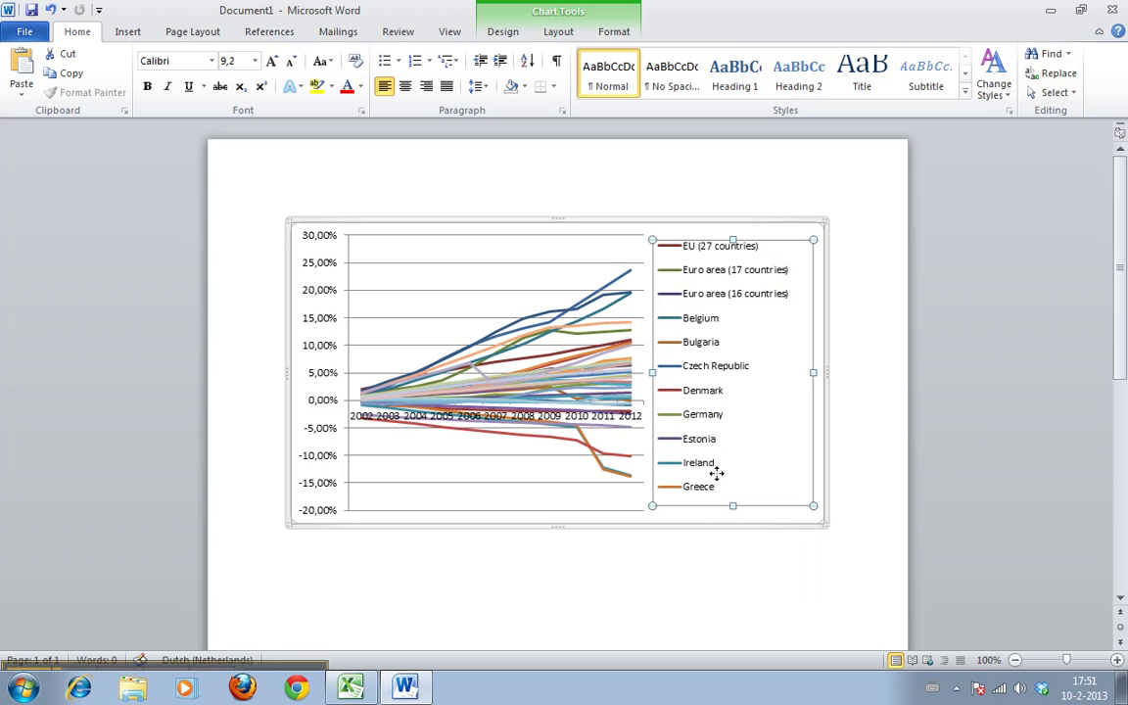
mouse_move(717, 474)
left_mouse_down()
mouse_move(610, 486)
mouse_move(599, 449)
mouse_move(710, 496)
mouse_move(722, 480)
left_mouse_up()
Step: View the Series Options of a data series near the chart's zero line, close them and deselect the chart
double_click(568, 387)
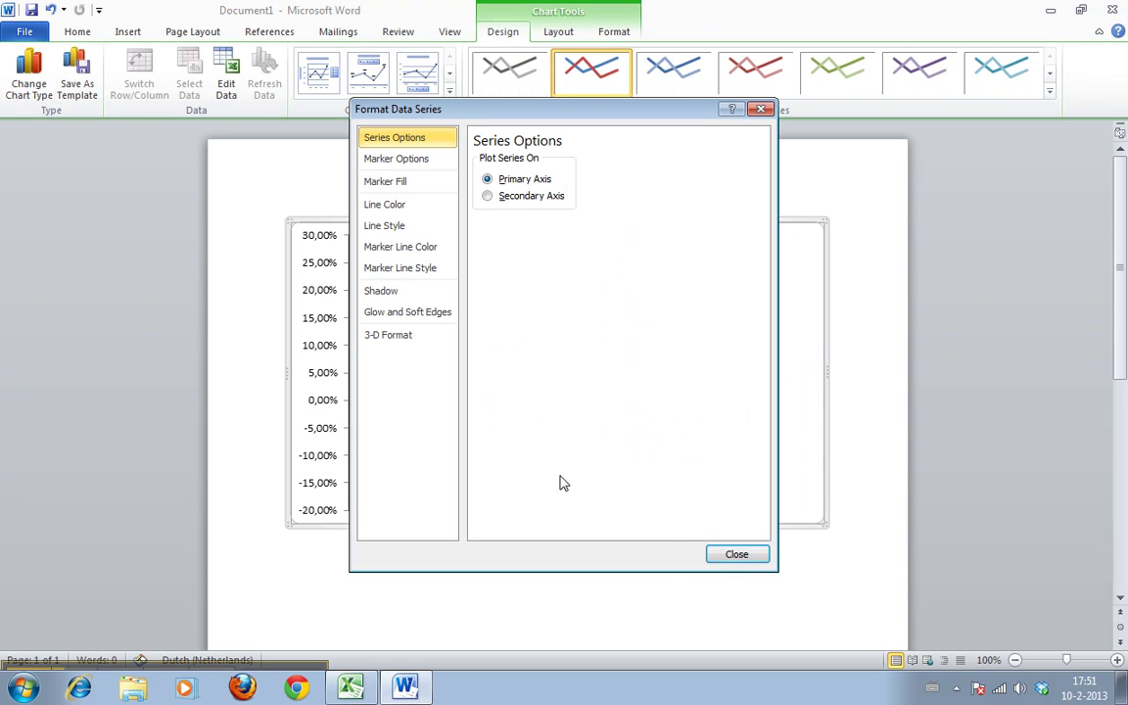
left_click(737, 555)
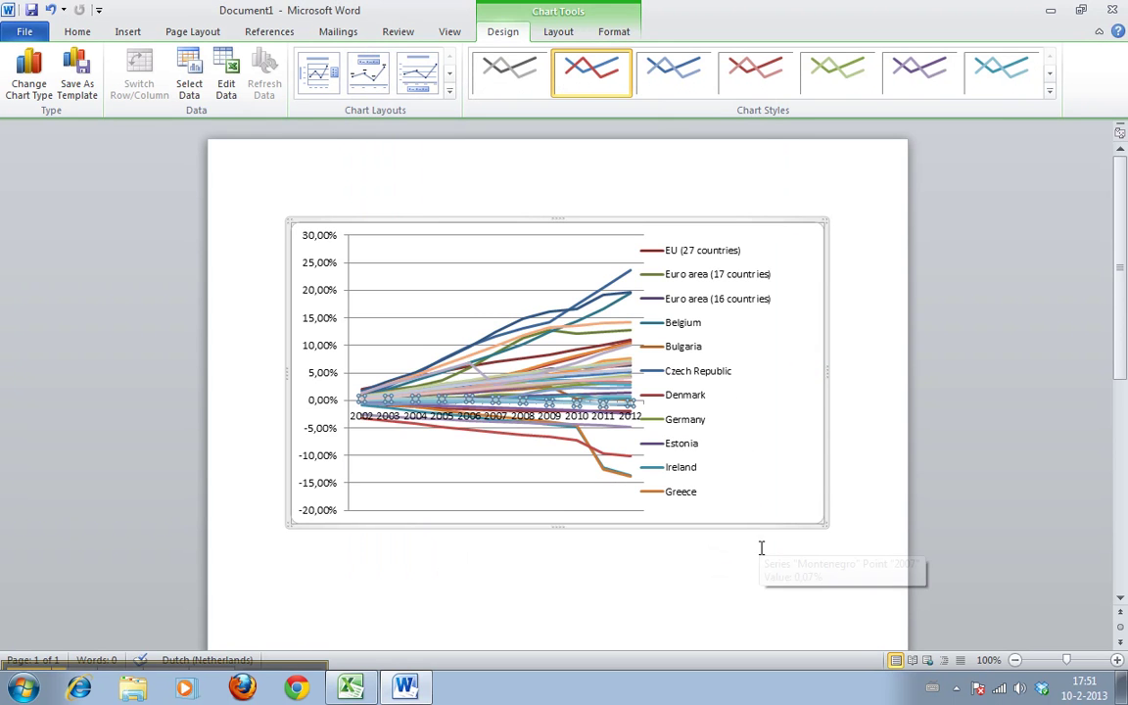
left_click(451, 579)
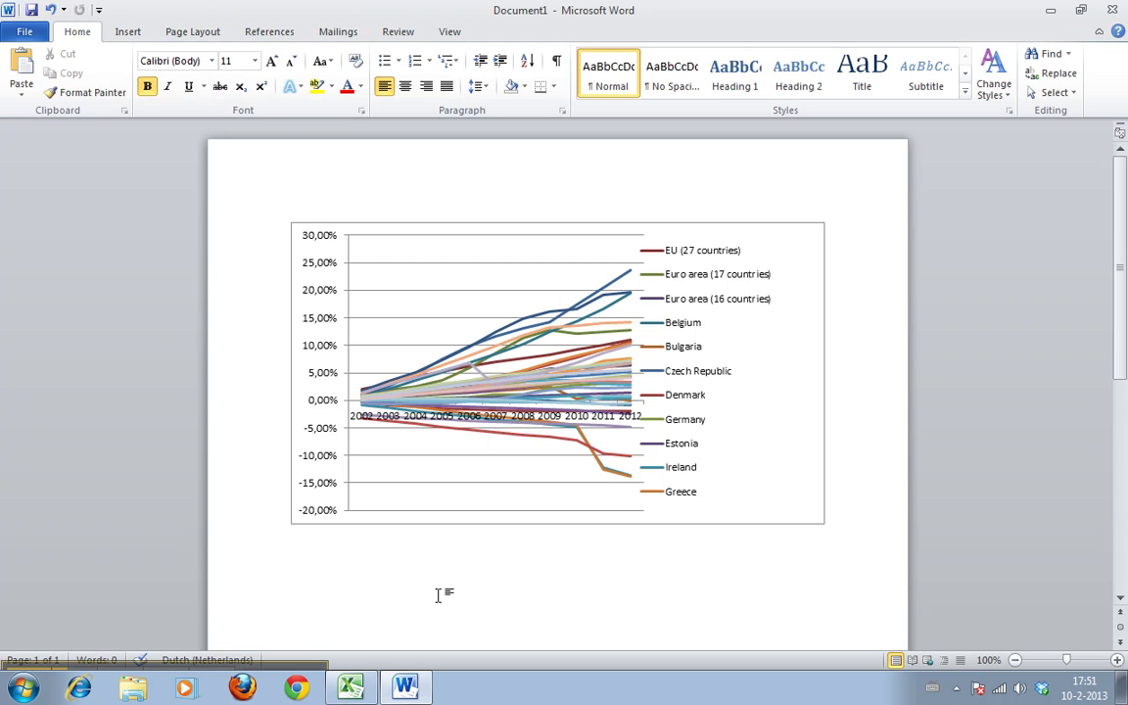
Step: Try to paste the copied chart again with the destination theme on the empty line below the first chart
right_click(309, 578)
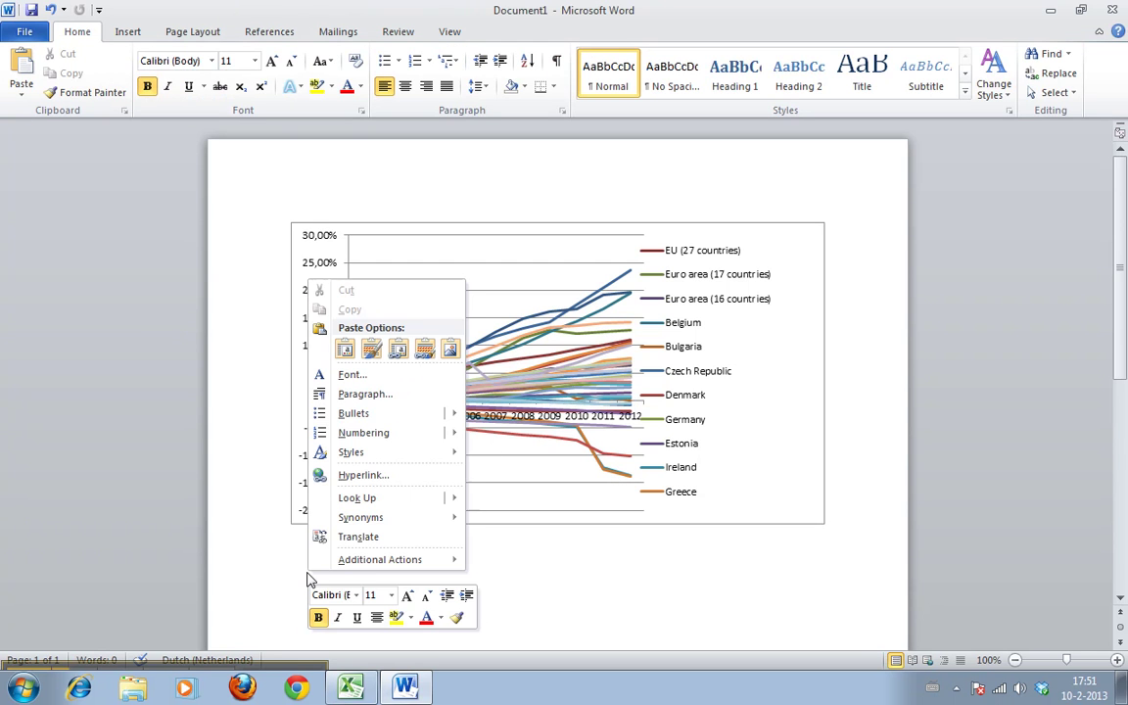
left_click(344, 348)
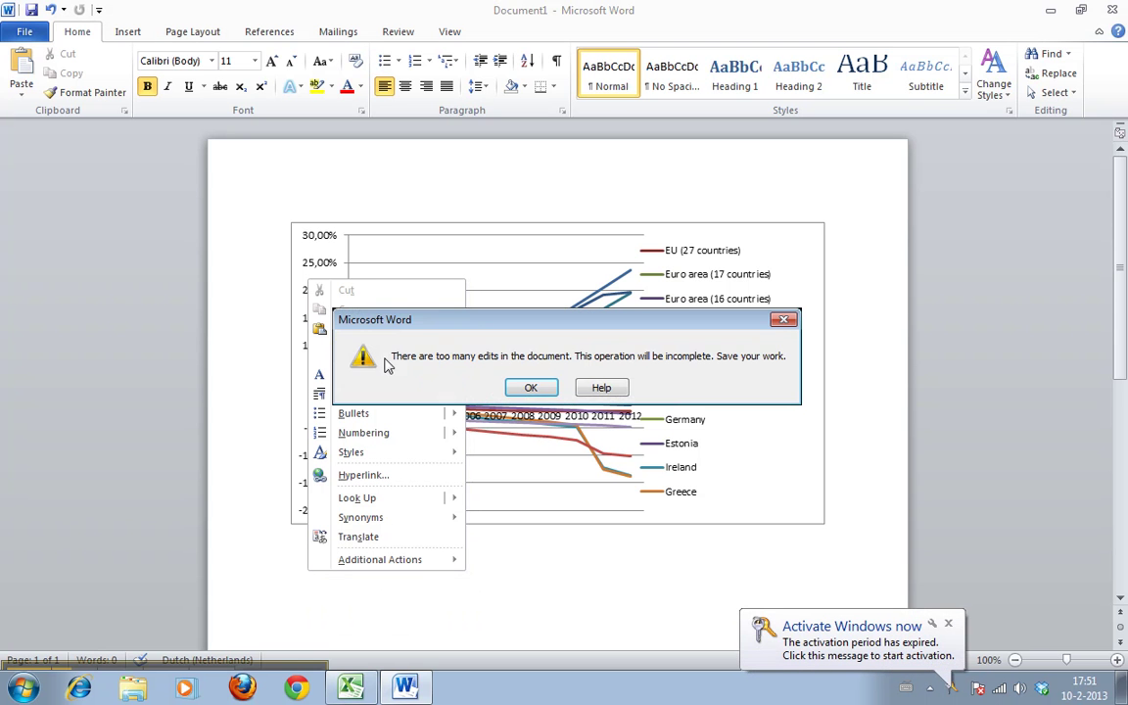
left_click(532, 388)
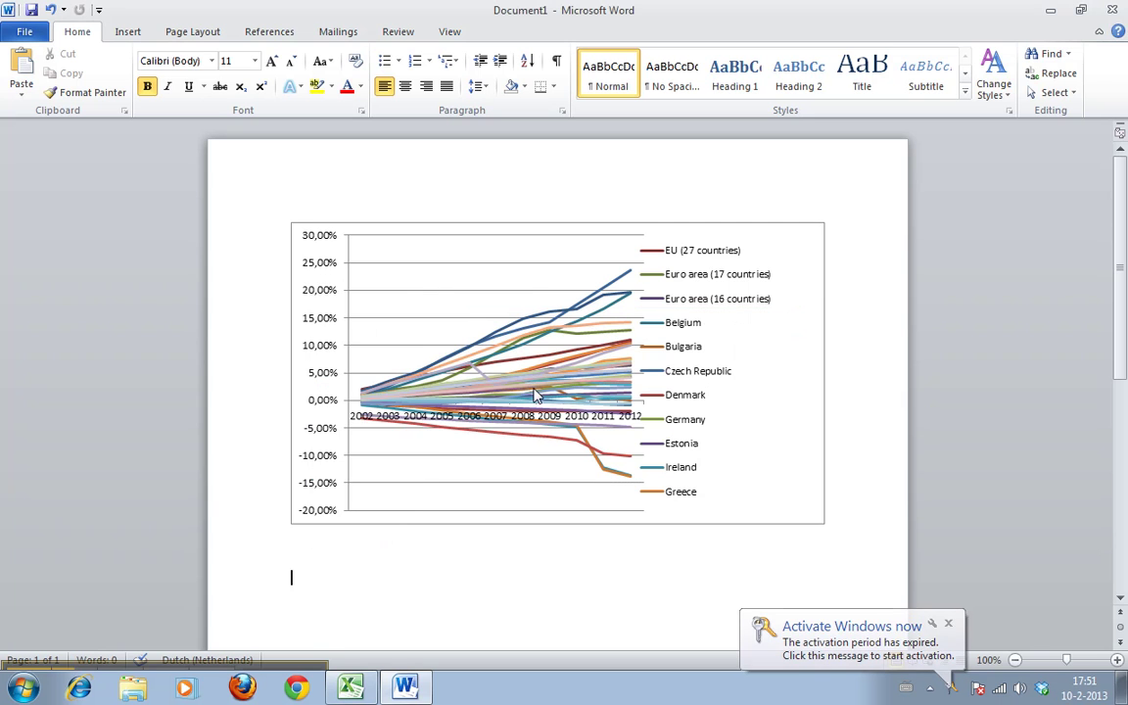
Step: Paste the copied chart as a picture on the empty line below the first chart
right_click(300, 601)
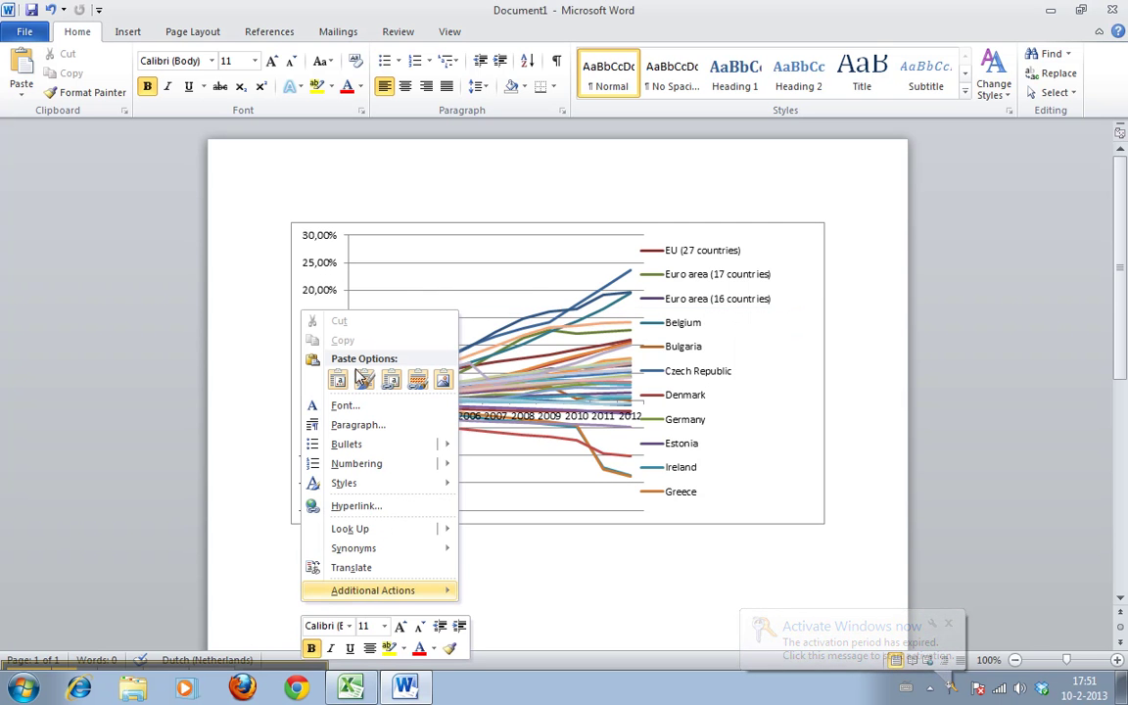
left_click(443, 380)
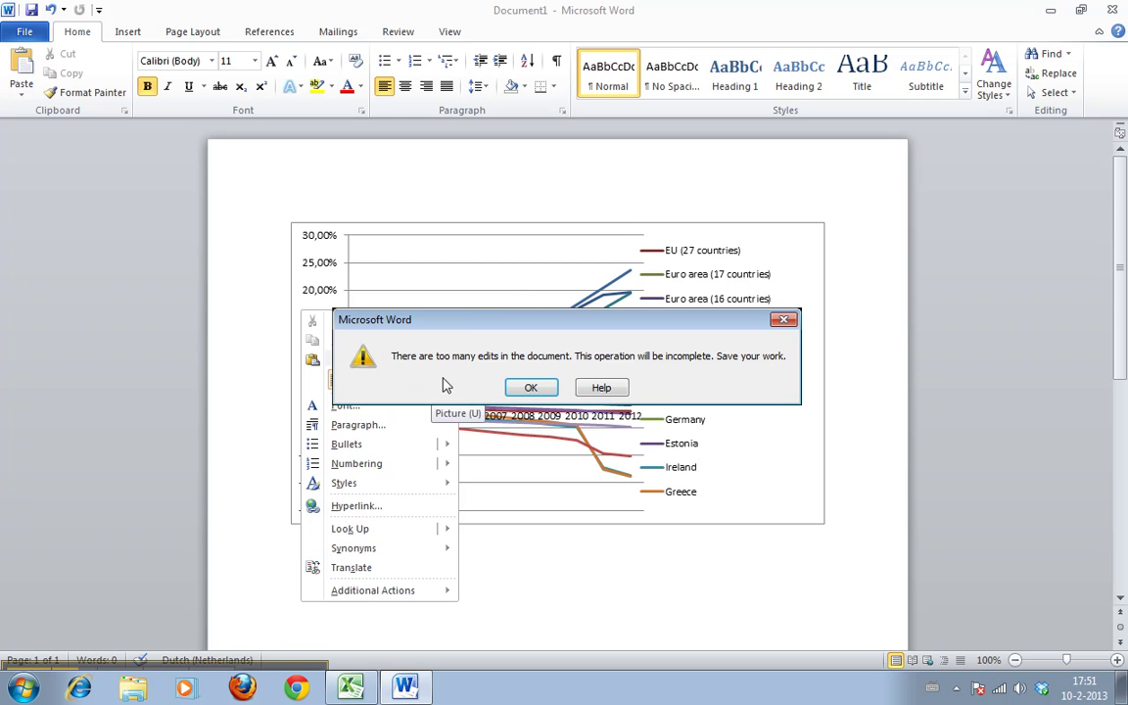
left_click(529, 388)
right_click(324, 605)
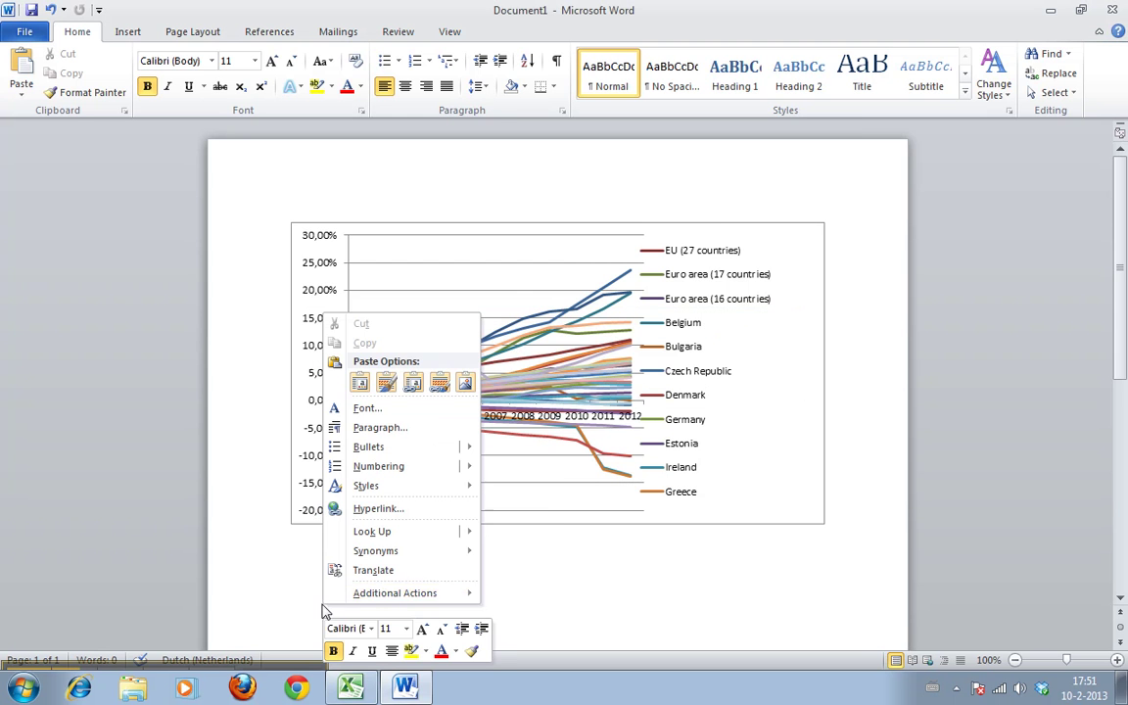
left_click(463, 384)
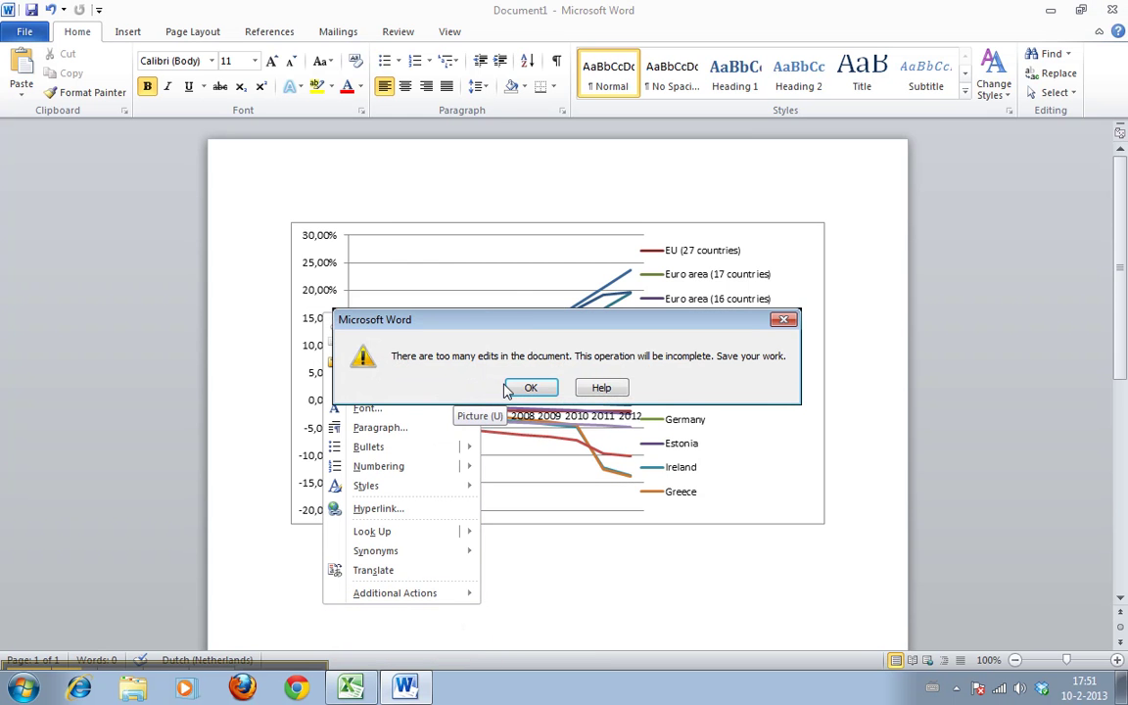
left_click(513, 396)
right_click(317, 559)
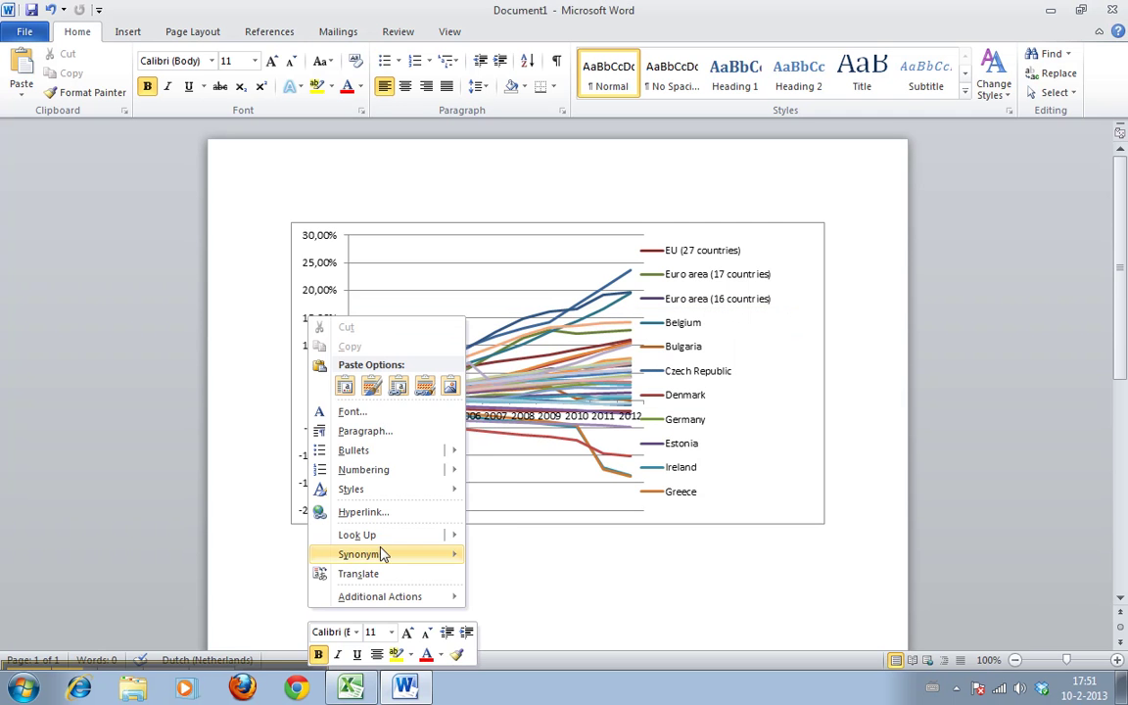
left_click(451, 383)
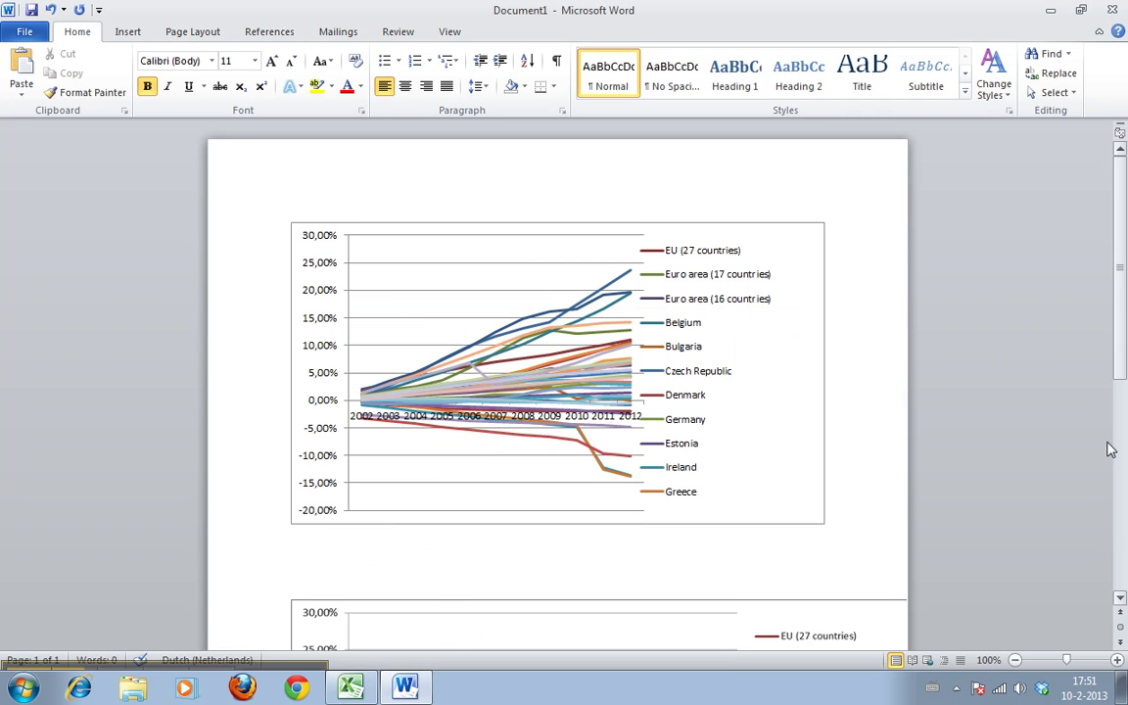
Step: Select the pasted picture and scale it down proportionally to the same width as the chart above
scroll(1108, 448, "down", 5)
left_click(703, 447)
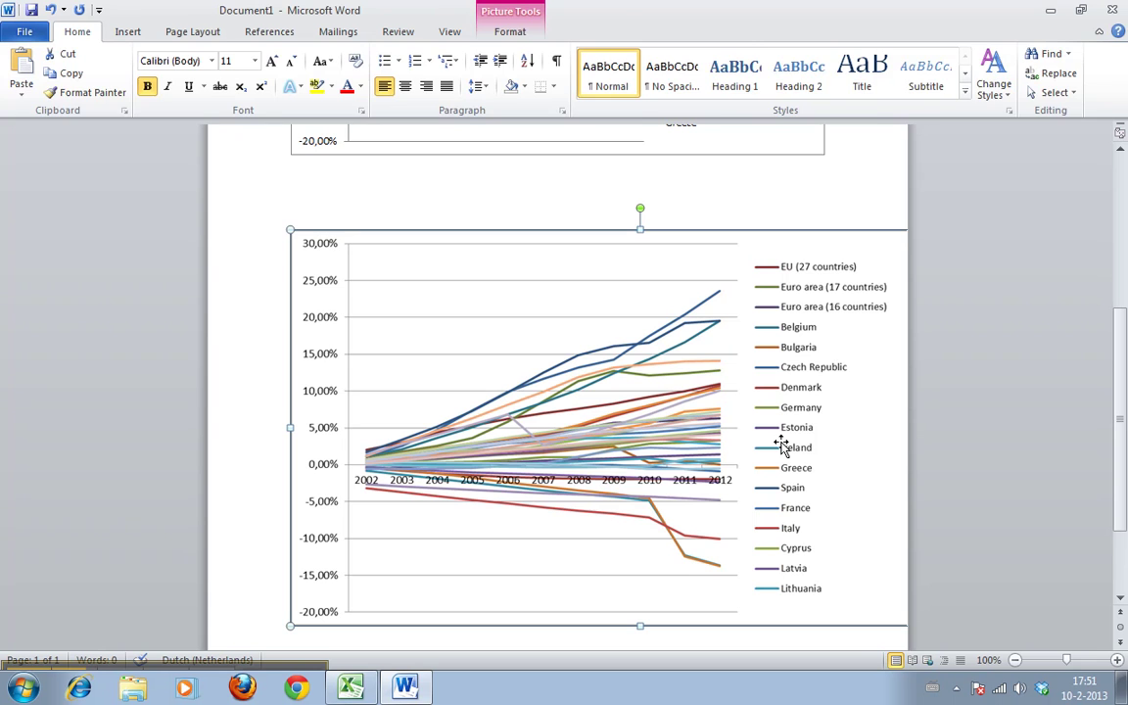
double_click(708, 447)
left_click(244, 253)
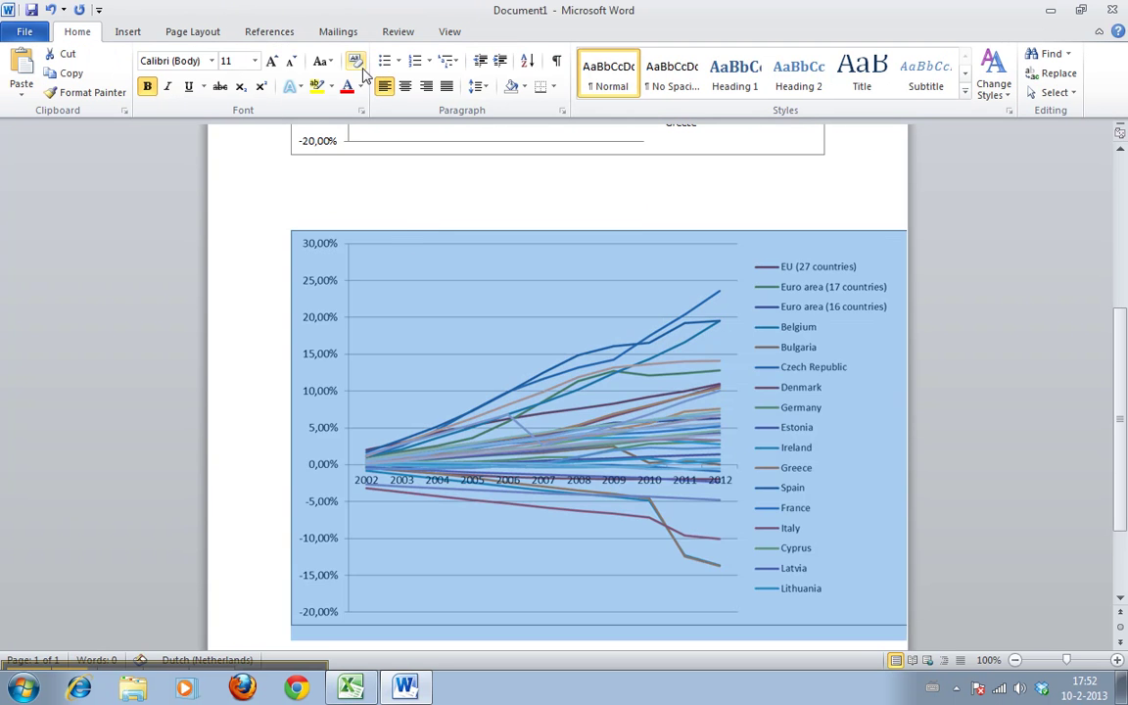
left_click(413, 242)
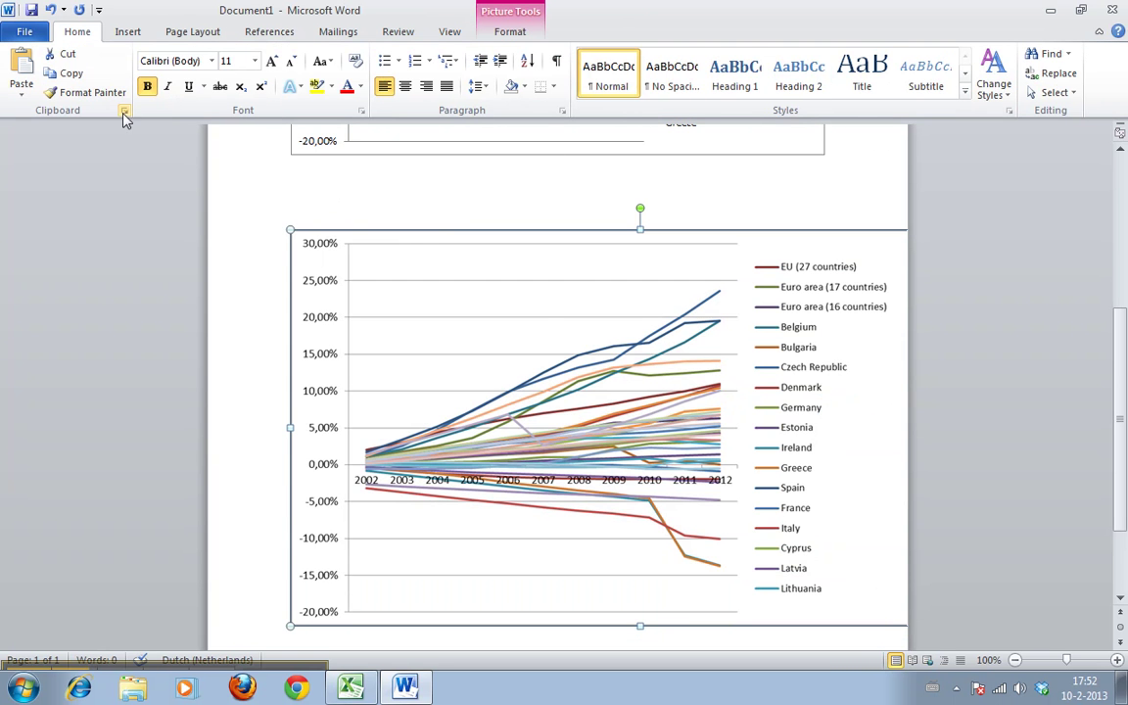
left_click(503, 217)
left_click(530, 343)
left_click_drag(290, 628, 516, 442)
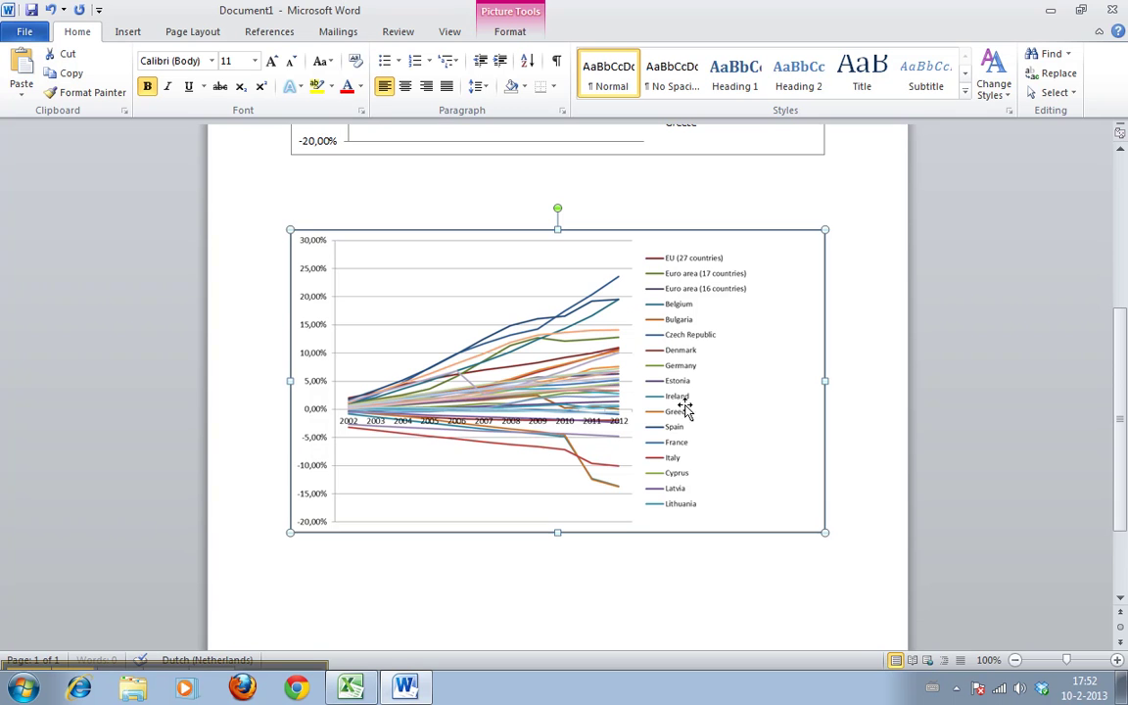
Step: Enlarge the pasted picture proportionally until it is slightly wider than the chart above, and deselect it
left_click_drag(826, 529, 851, 546)
left_click(800, 580)
left_click(647, 529)
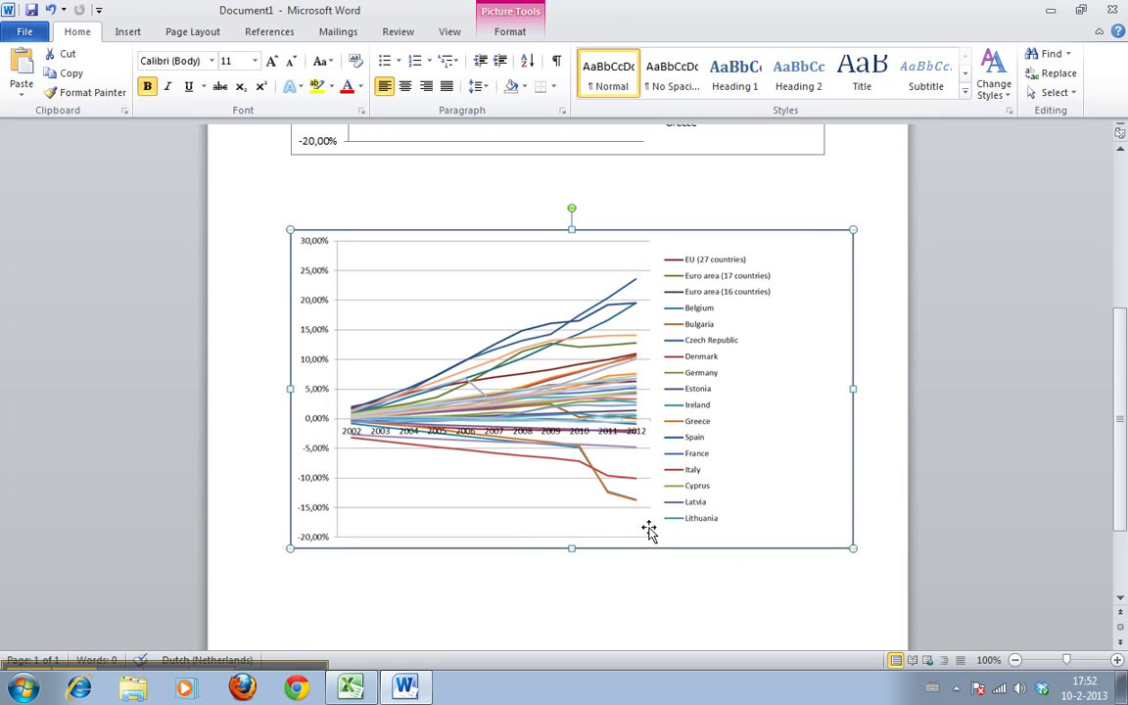
left_click(625, 550)
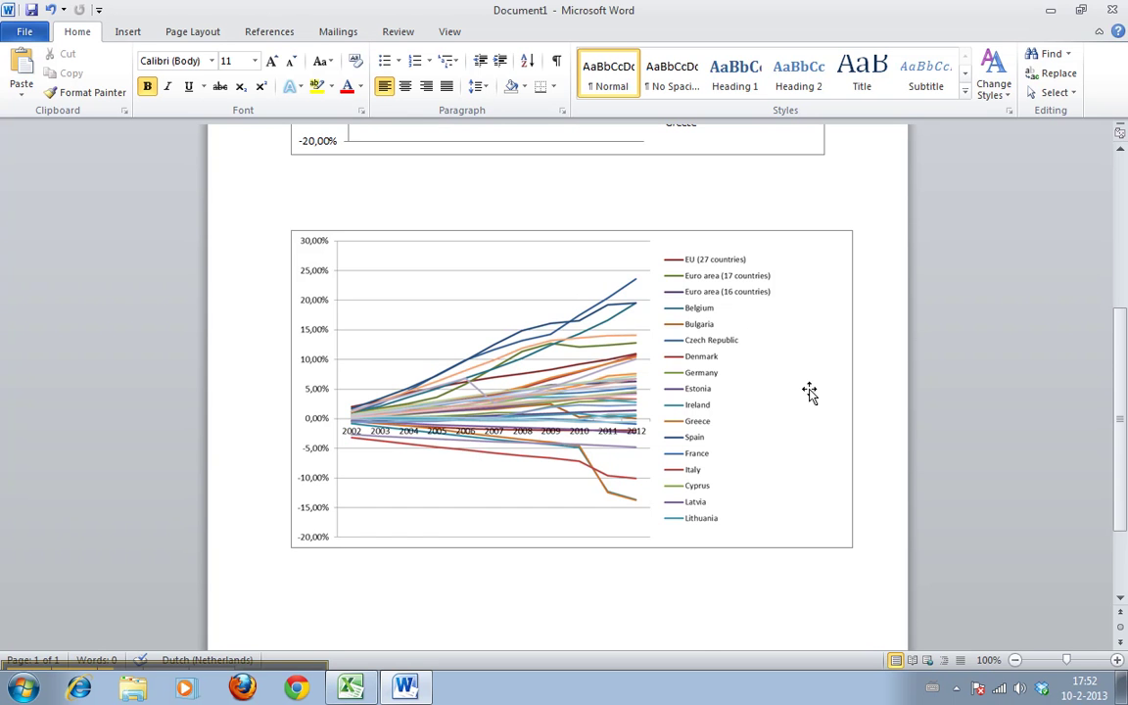
Step: Select the upper, editable chart and shrink it to about half its size
left_click_drag(1120, 344, 1126, 235)
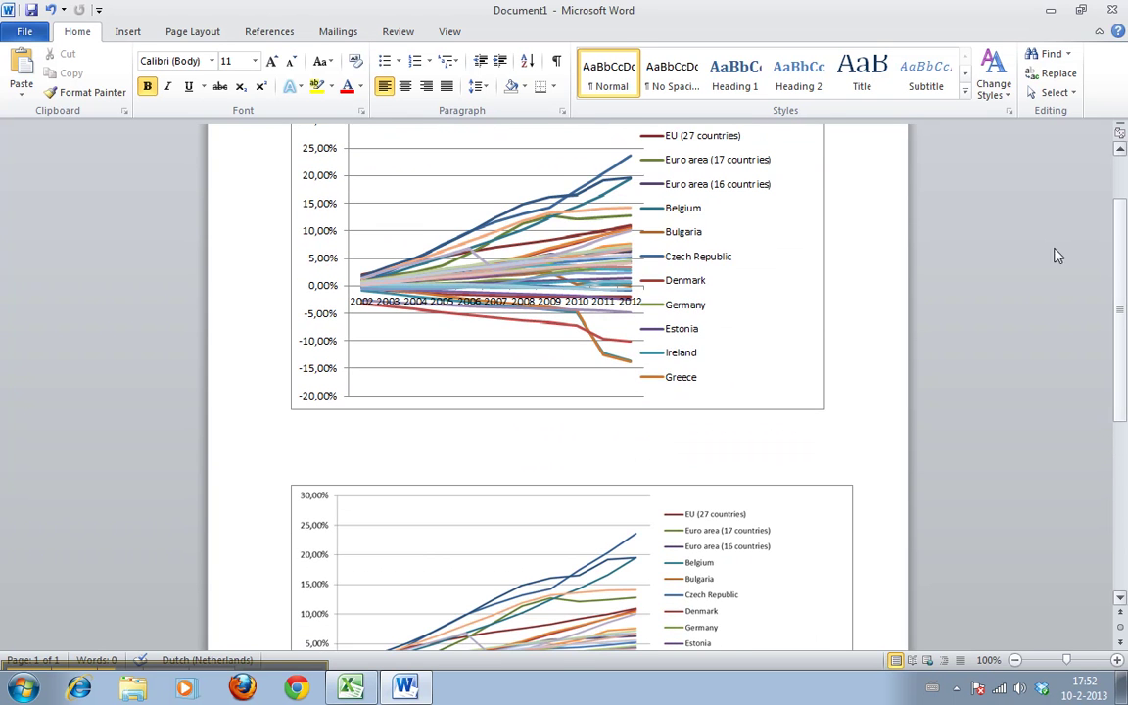
left_click(754, 387)
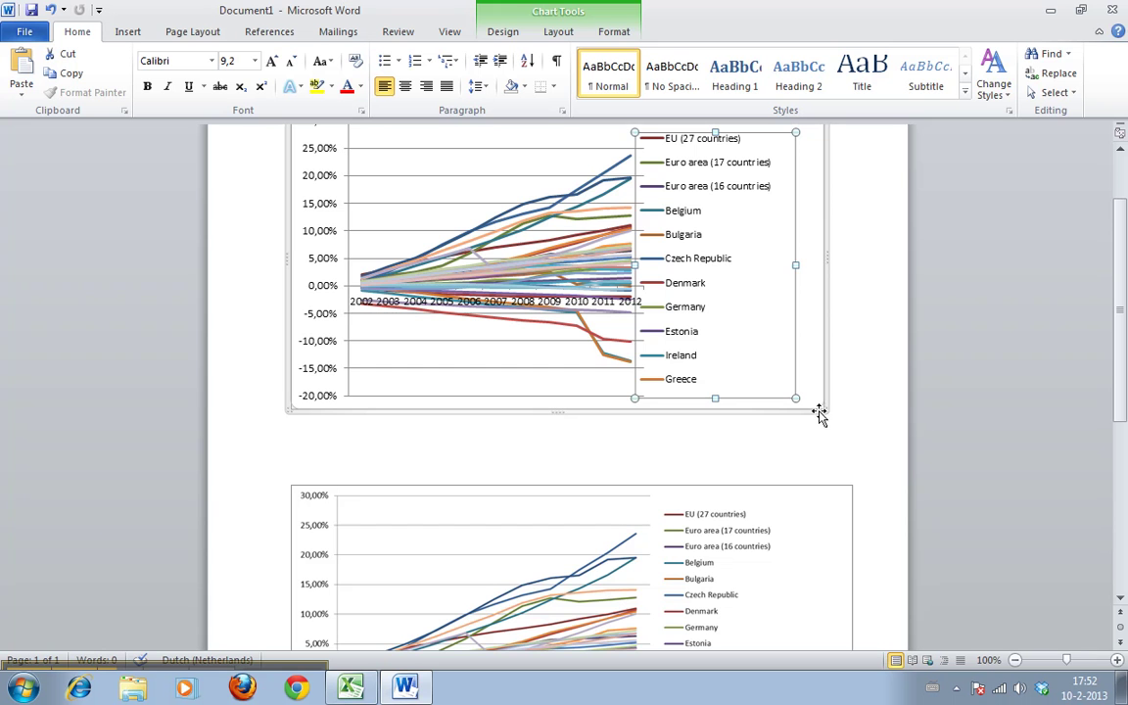
left_click_drag(823, 412, 582, 244)
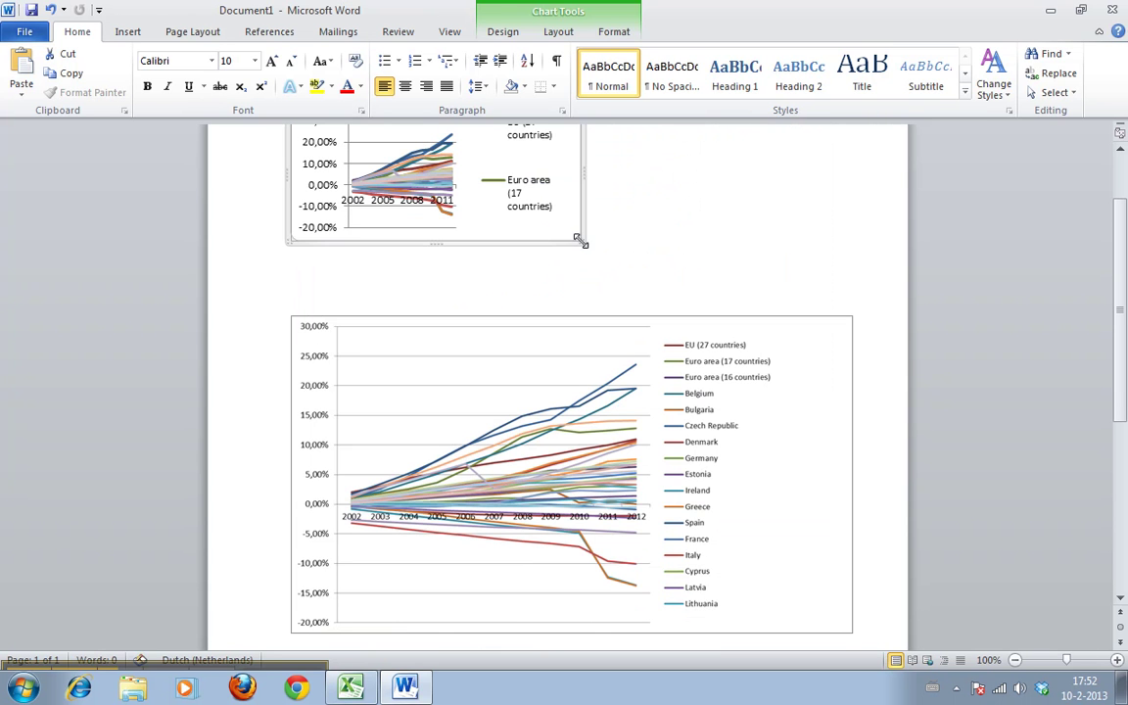
Step: Shrink the pasted picture to about a third of its width, and enlarge it back to nearly its previous size
left_click(821, 609)
left_click_drag(851, 634, 478, 420)
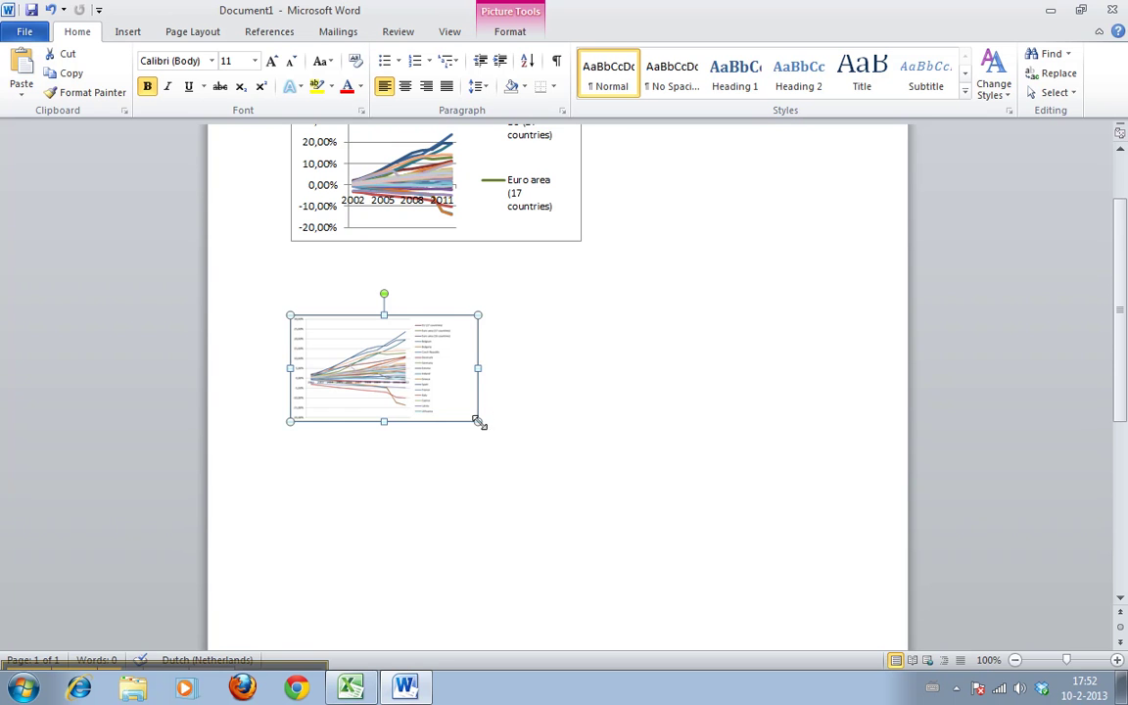
left_click_drag(476, 423, 847, 630)
Step: Enlarge the upper, editable chart until it is slightly narrower than the picture below, and deselect it
scroll(1123, 243, "up", 2)
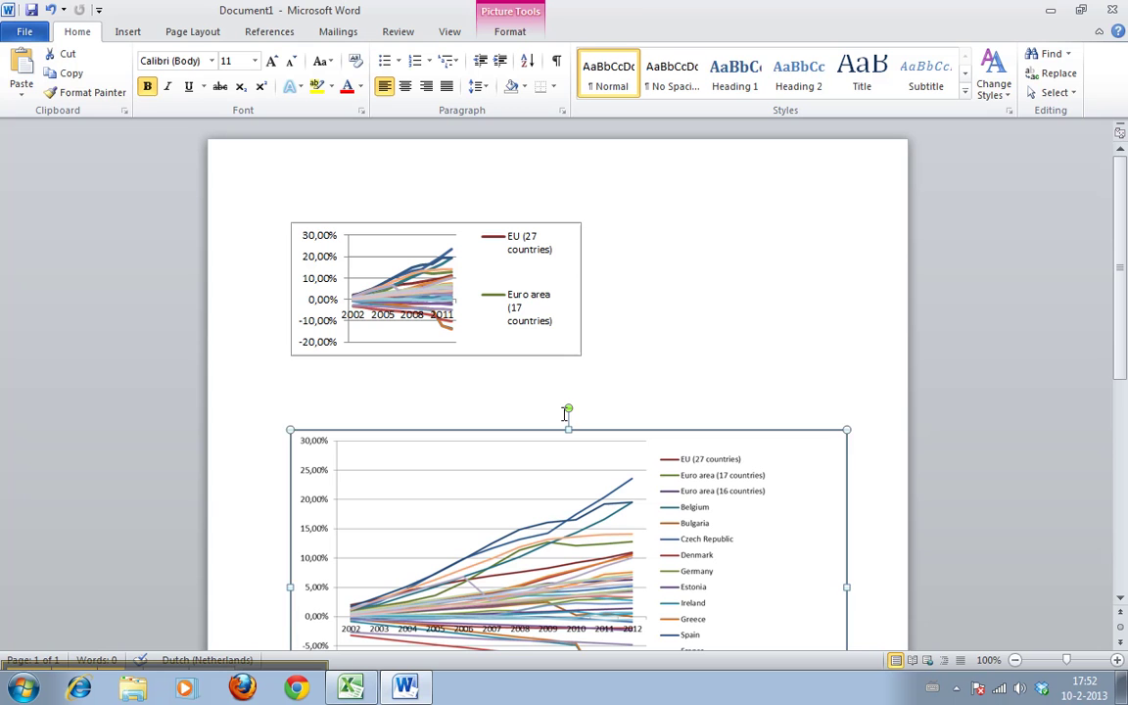
left_click(569, 330)
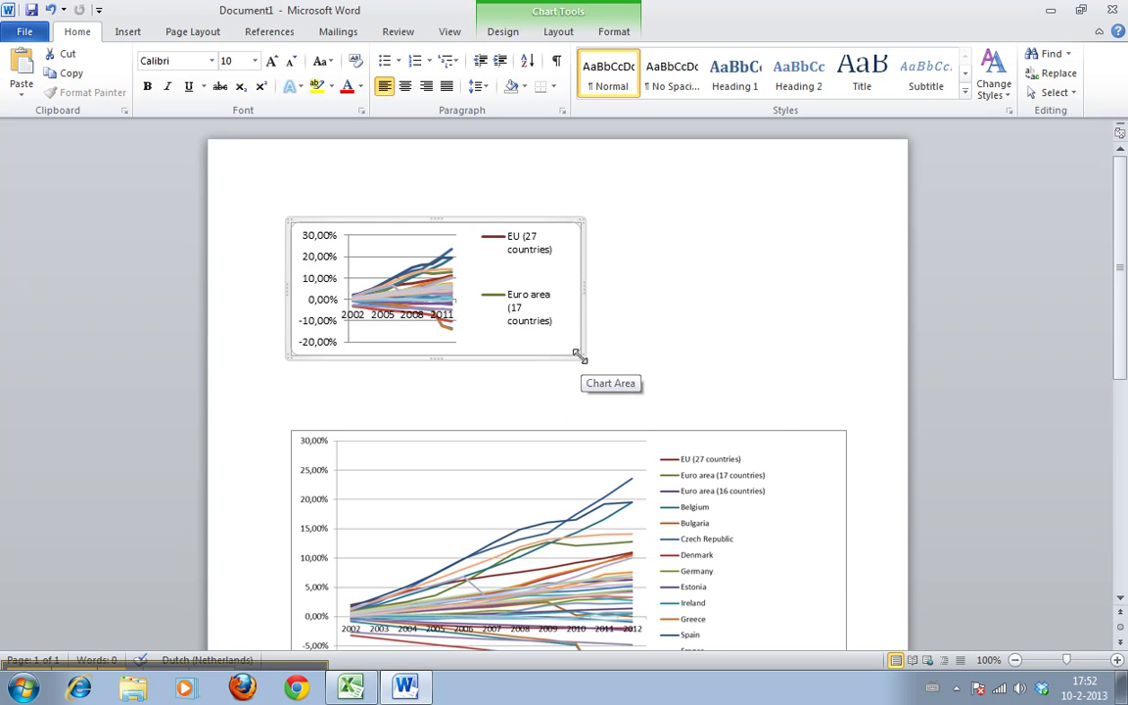
left_click_drag(579, 356, 799, 465)
left_click(821, 486)
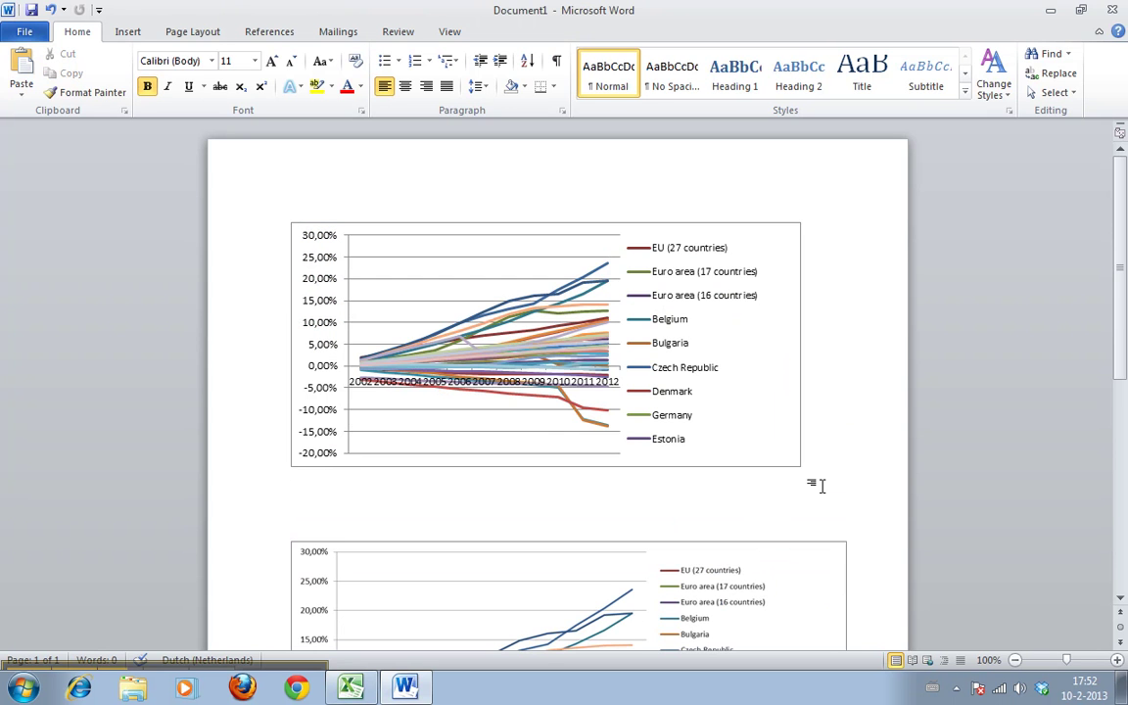